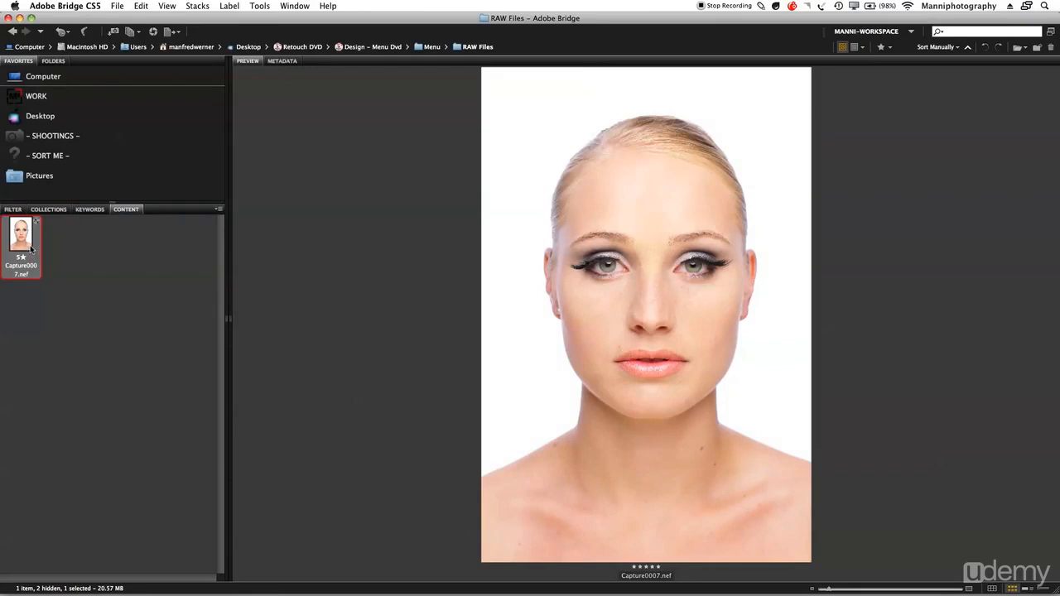
- Open Capture0007.nef in Camera Raw and apply the Camera Raw Defaults to it
right_click(22, 237)
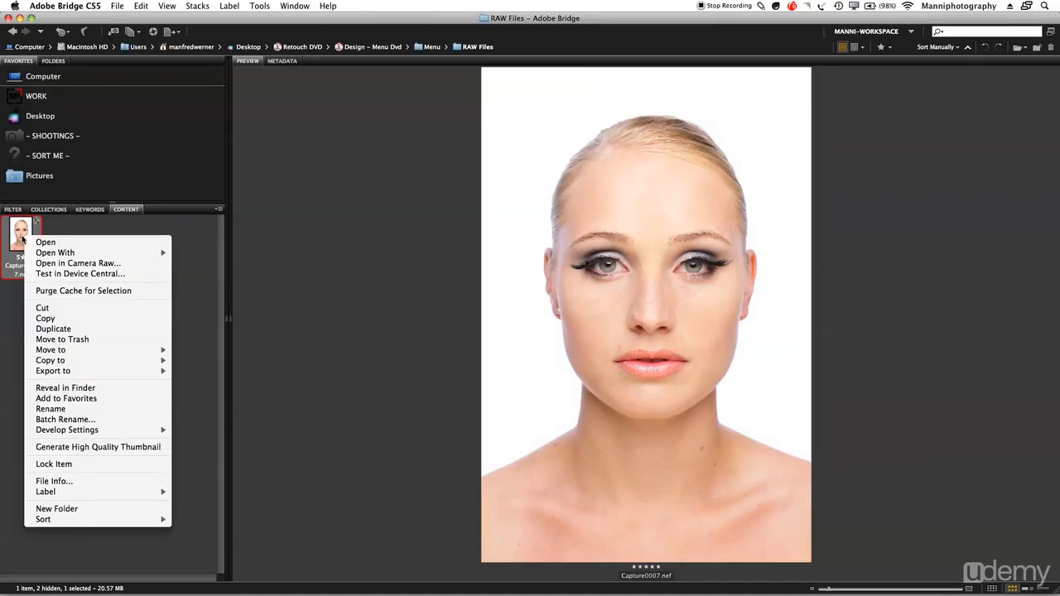
left_click(94, 264)
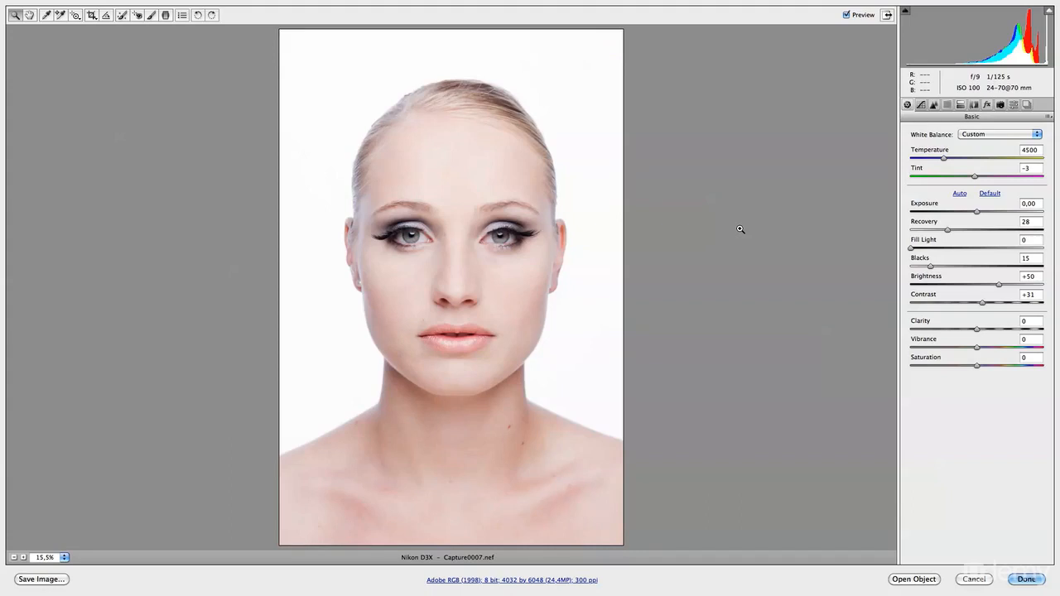
left_click(1049, 116)
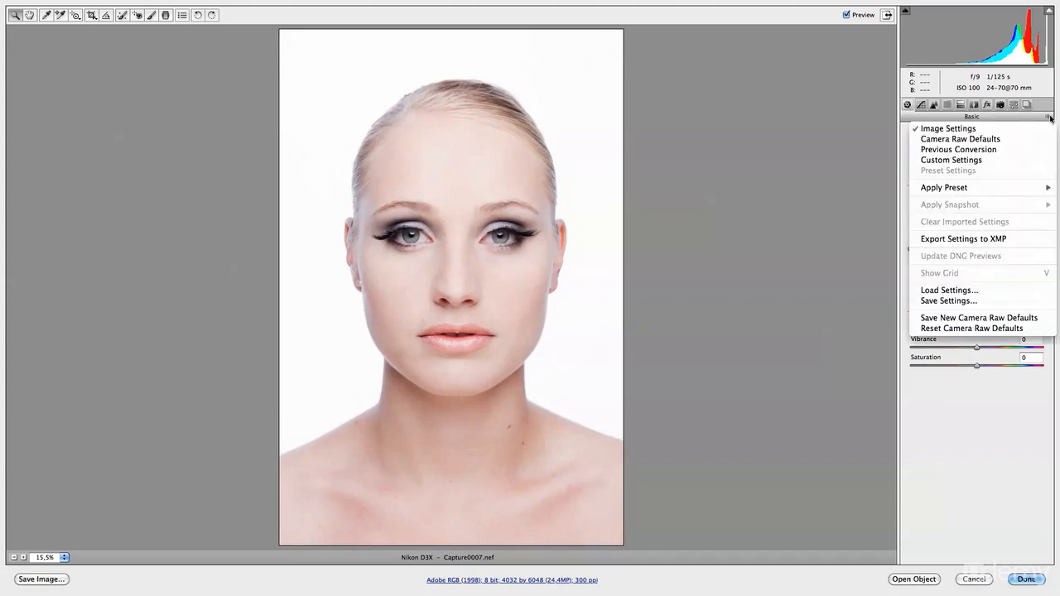
left_click(990, 142)
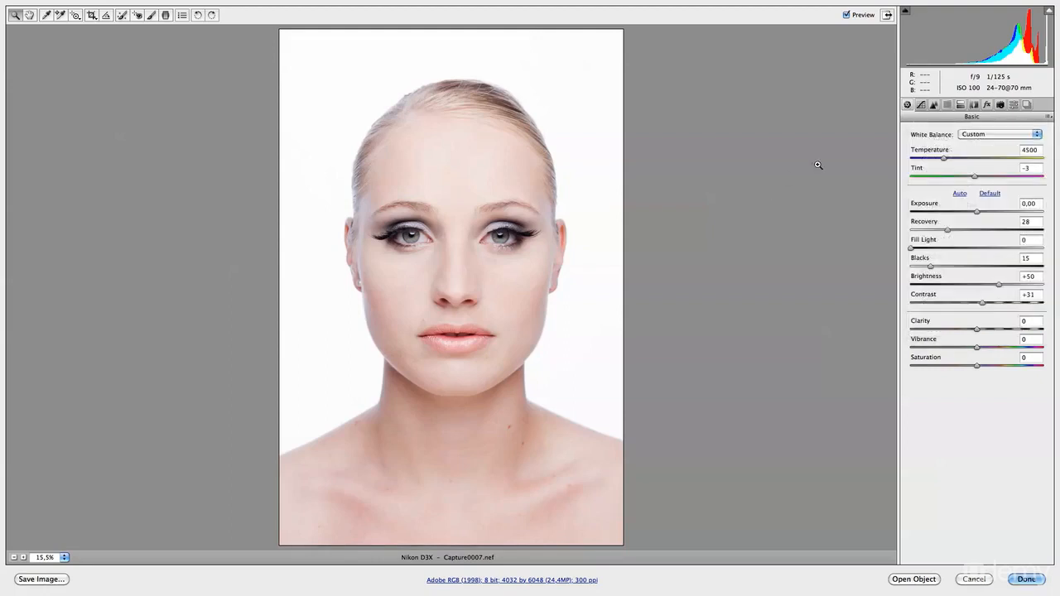
left_click(1049, 116)
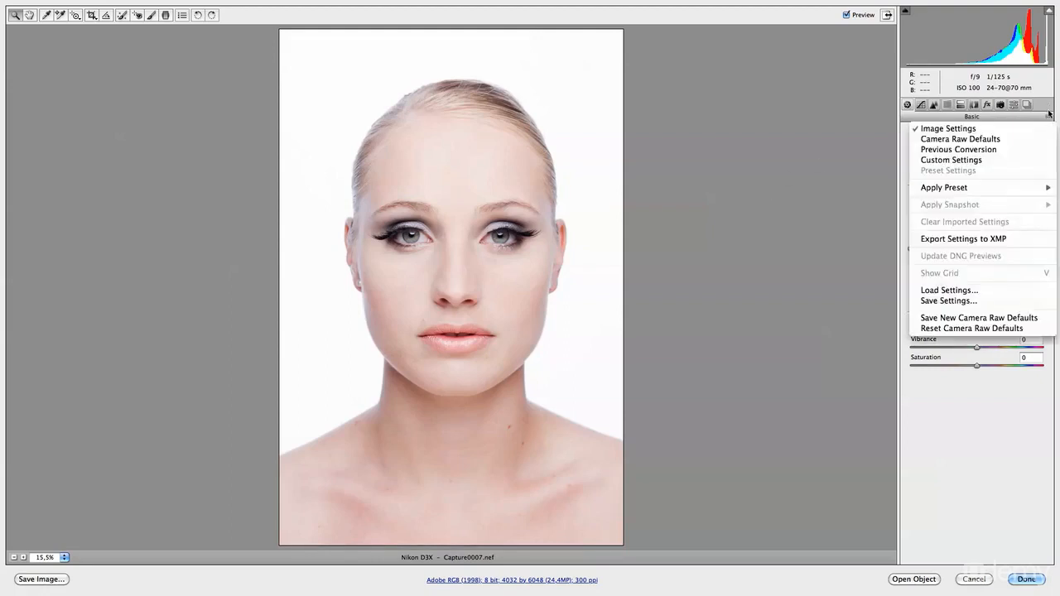
left_click(984, 141)
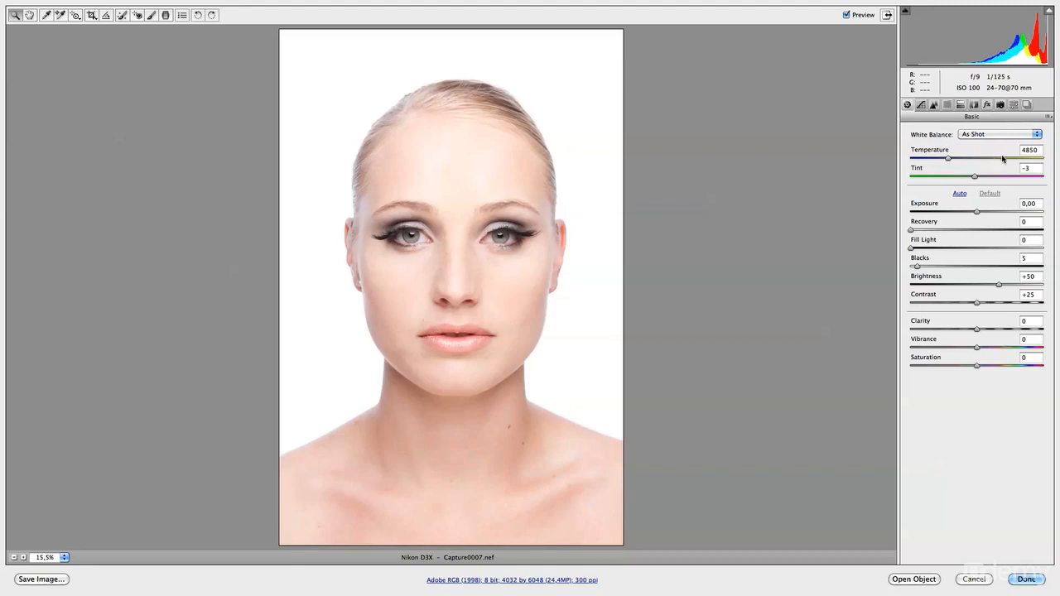
- Set the photo's white balance temperature to 4500
left_click(1028, 151)
type("4")
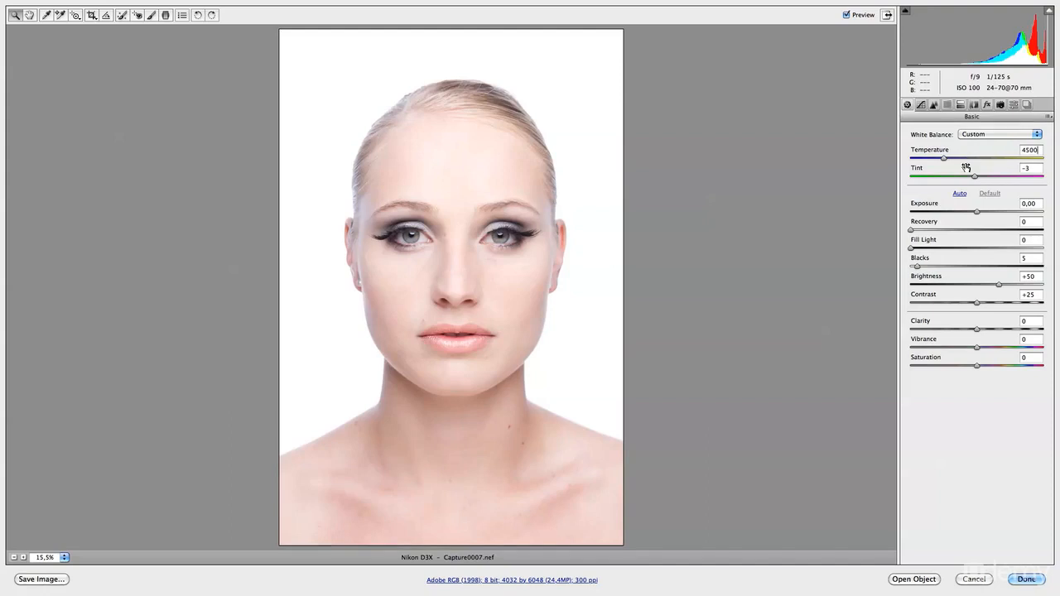
left_click(978, 211)
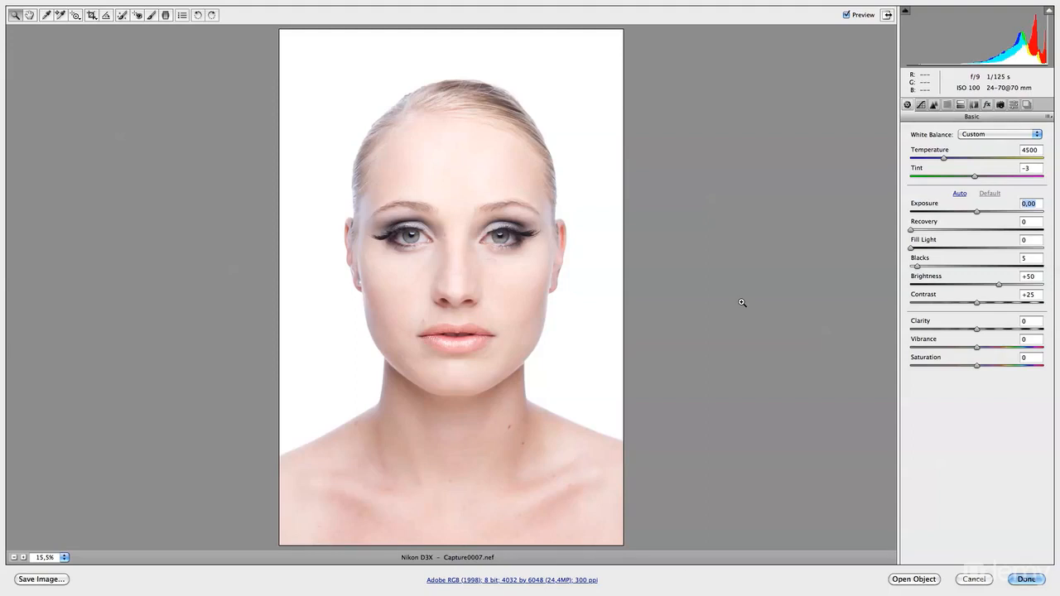
- Set the sharpening Amount to 50 and the Radius to 0.5, checking the effect on the eye area
left_click(934, 105)
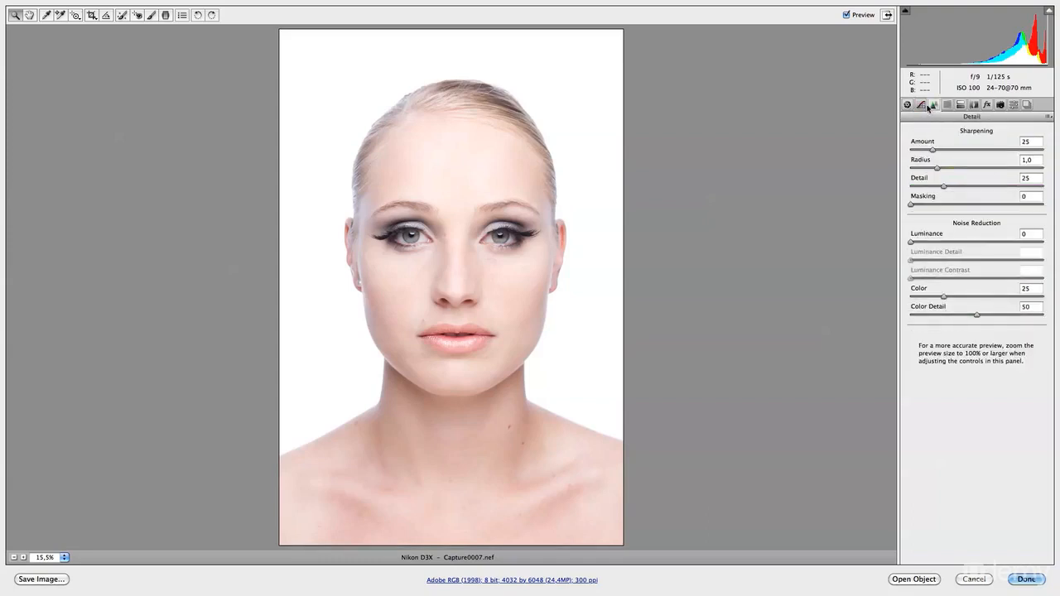
left_click_drag(933, 150, 960, 155)
left_click_drag(452, 218, 548, 310)
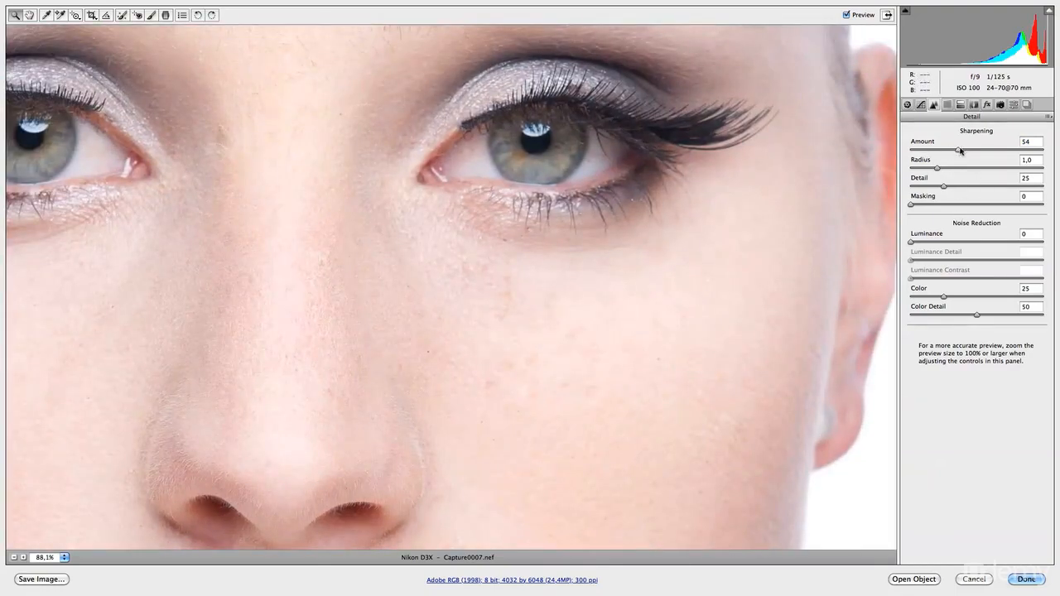
left_click(1025, 142)
type("50")
left_click_drag(937, 172, 922, 172)
left_click_drag(915, 169, 912, 171)
left_click_drag(536, 314, 539, 279)
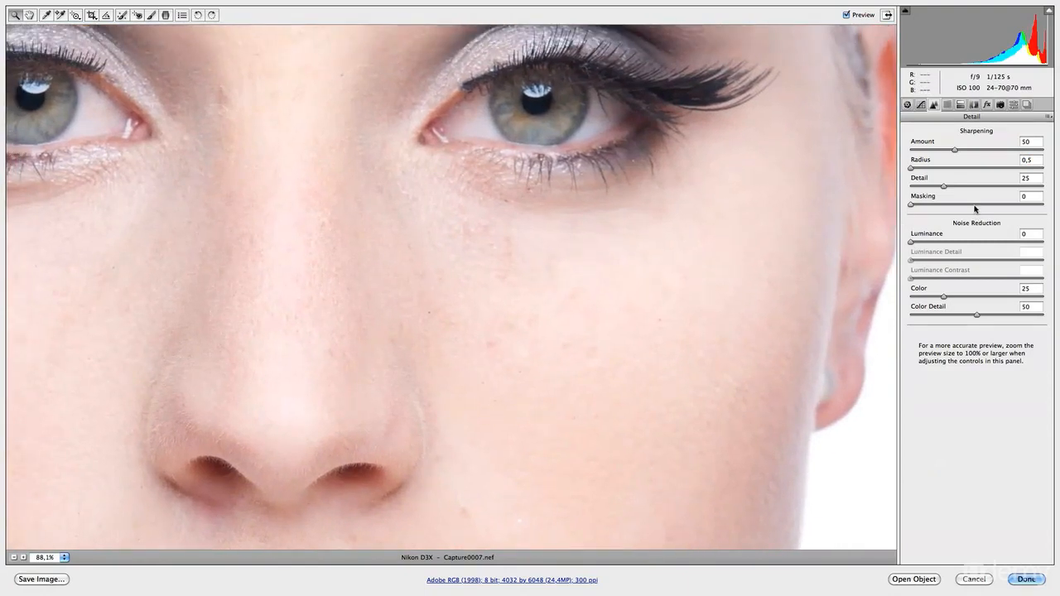
- Raise Recovery to 17 in the basic adjustments to bring back highlight detail
left_click(908, 104)
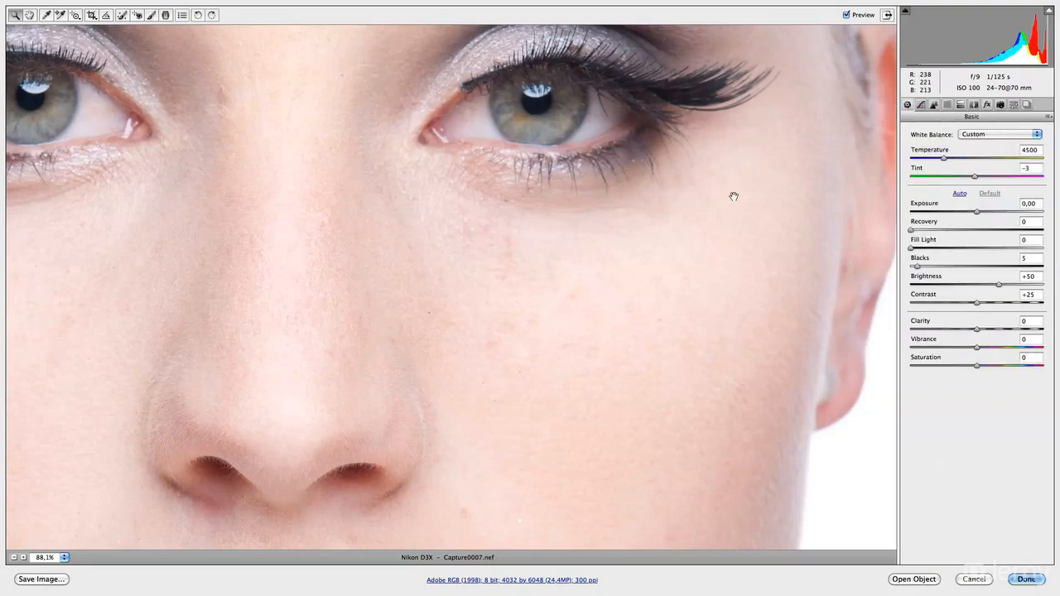
key("super+0")
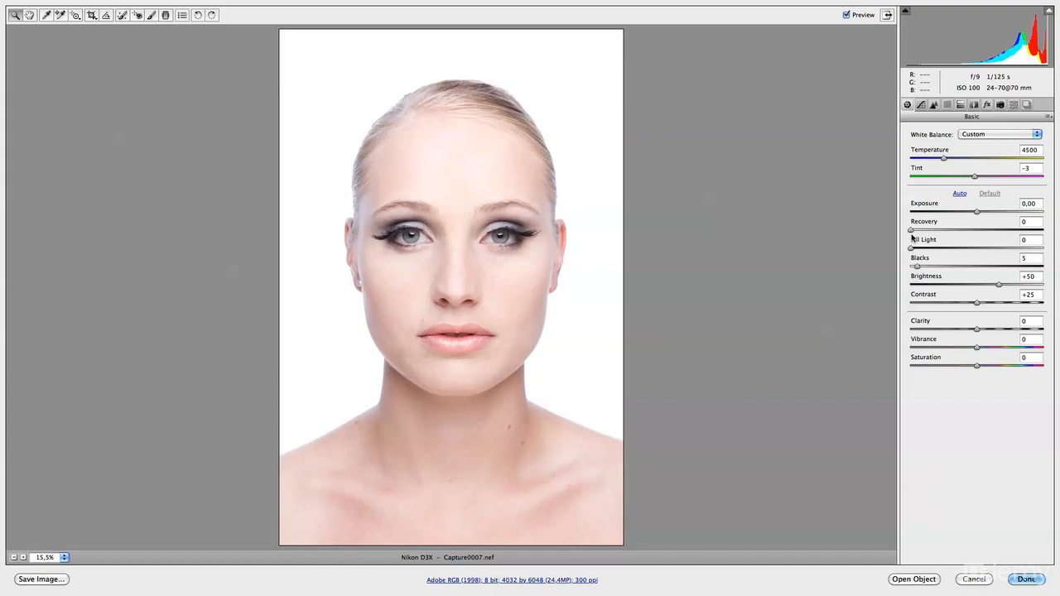
left_click_drag(912, 230, 937, 231)
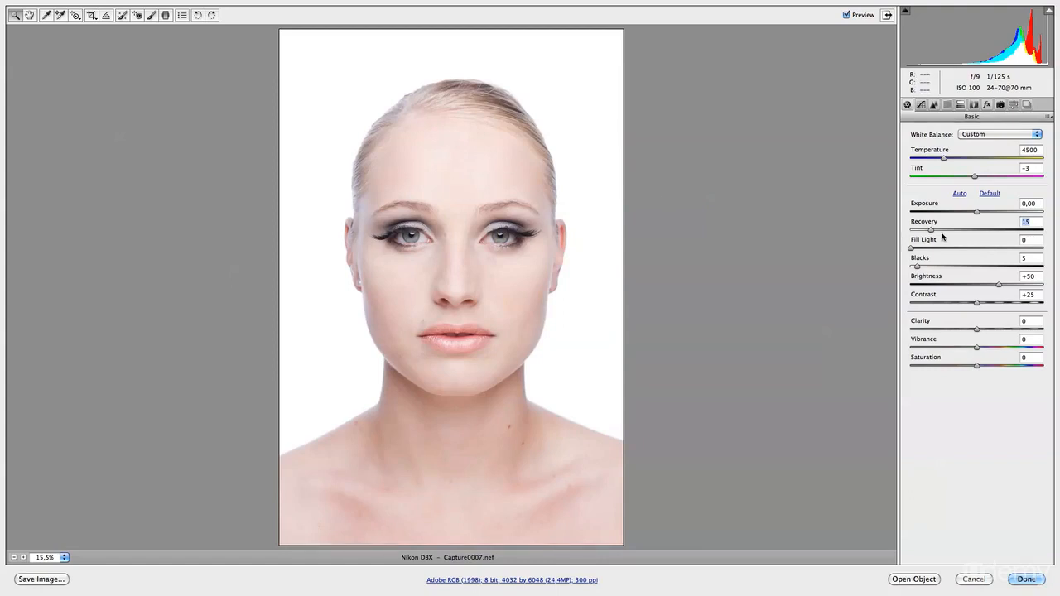
left_click_drag(935, 232, 933, 232)
mouse_move(933, 233)
left_mouse_down()
mouse_move(1040, 229)
mouse_move(934, 239)
left_mouse_up()
- Set Blacks to 15 and Contrast to +29 in the basic adjustments
mouse_move(919, 268)
left_mouse_down()
mouse_move(973, 267)
mouse_move(931, 266)
left_mouse_up()
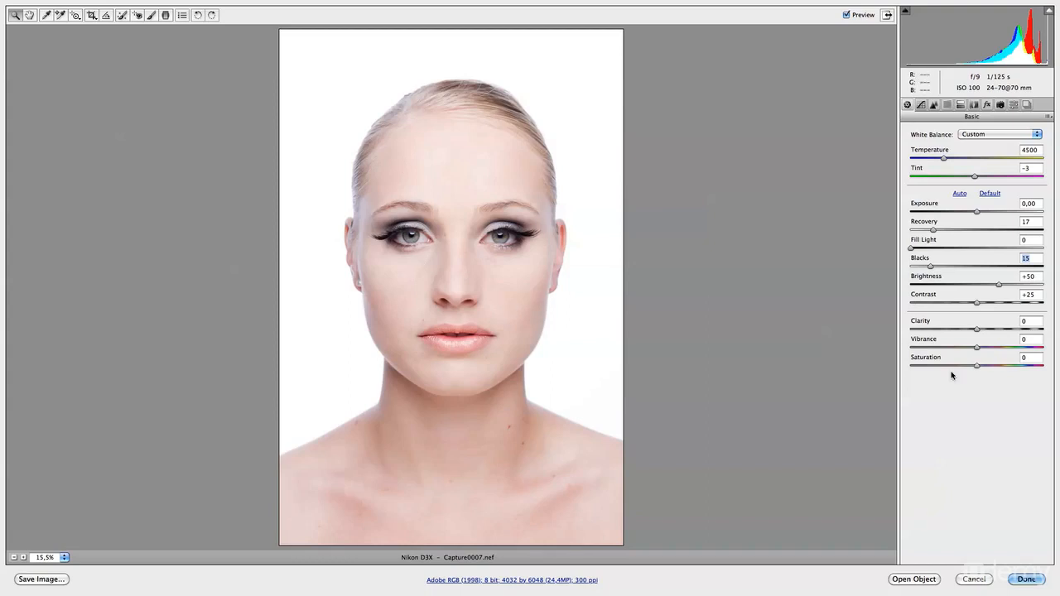
left_click(979, 304)
left_click_drag(978, 303, 978, 308)
left_click_drag(979, 303, 982, 305)
left_click(934, 578)
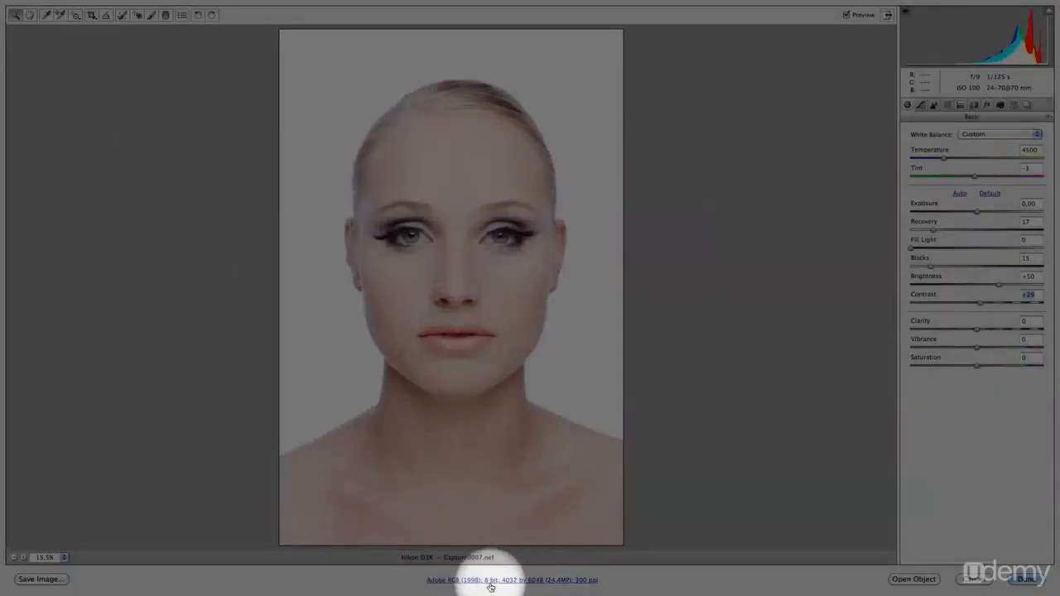
- Confirm the workflow options with a depth of 8 Bits/Channel and Open in Photoshop as Smart Objects enabled
left_click(501, 584)
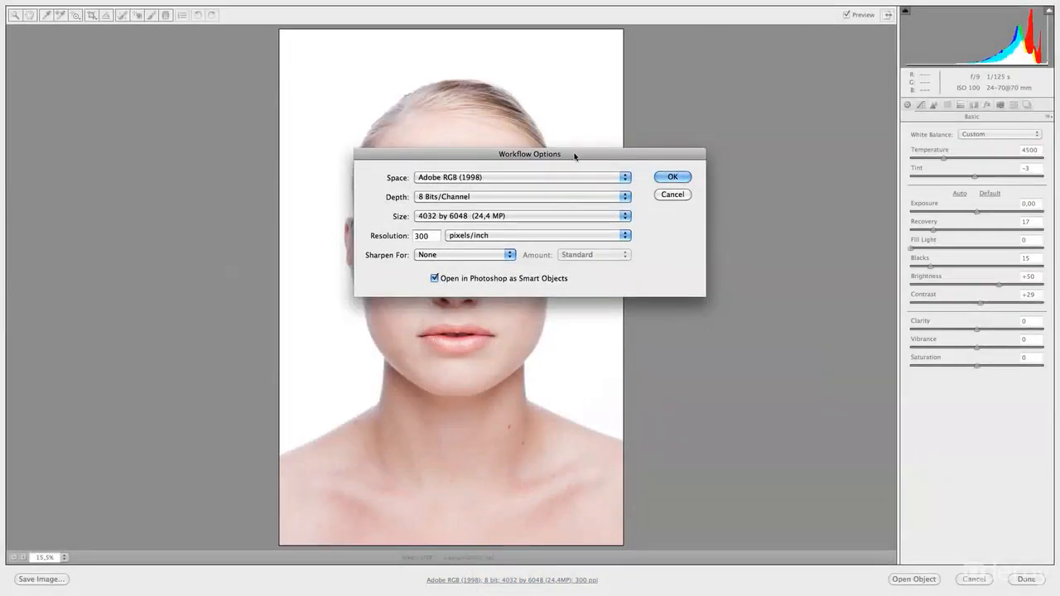
left_click(433, 197)
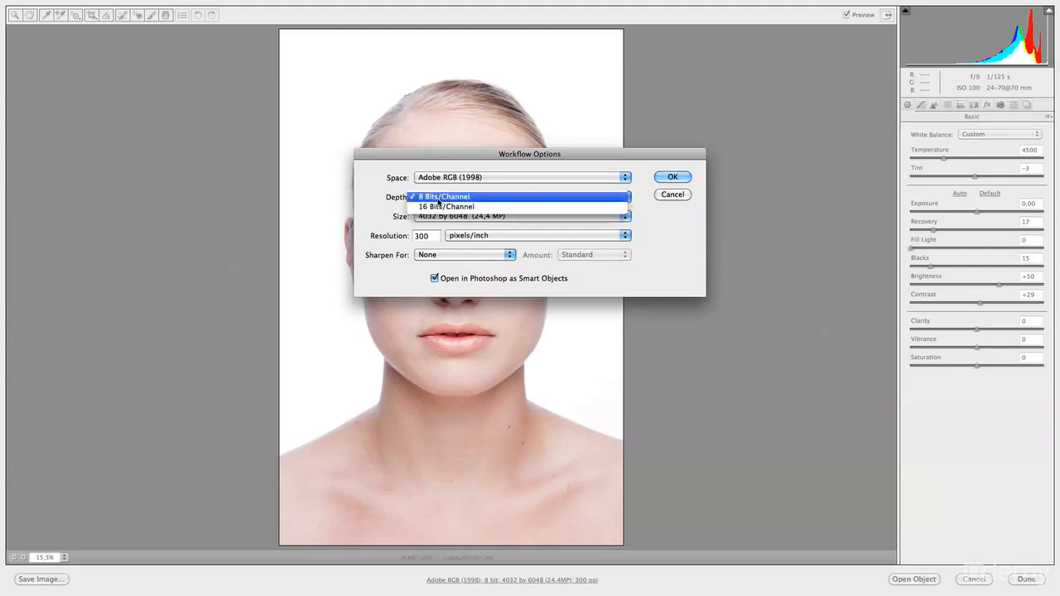
left_click(439, 197)
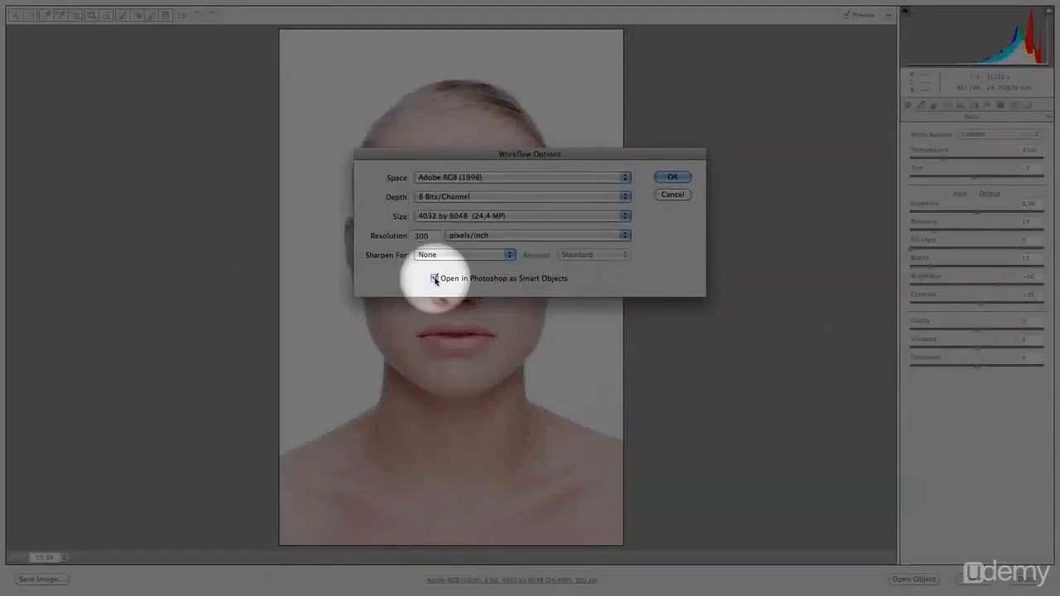
left_click(435, 278)
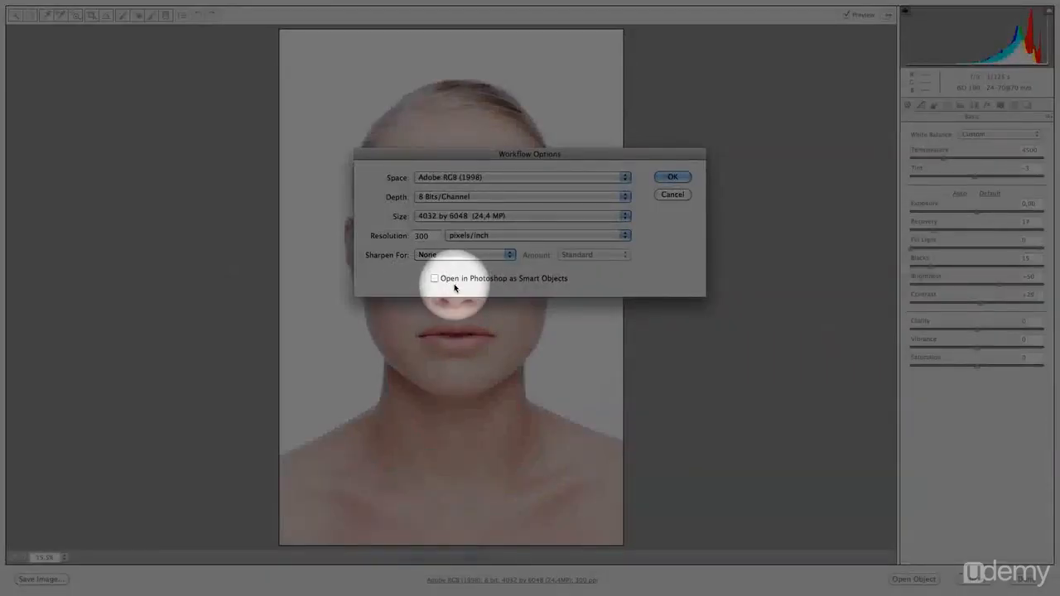
left_click(436, 279)
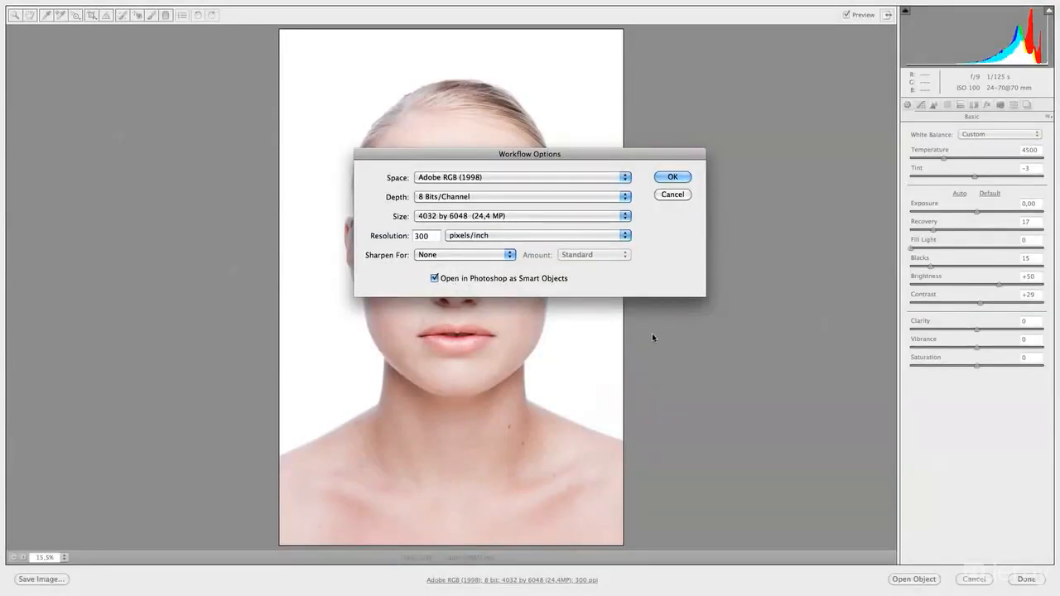
left_click(680, 179)
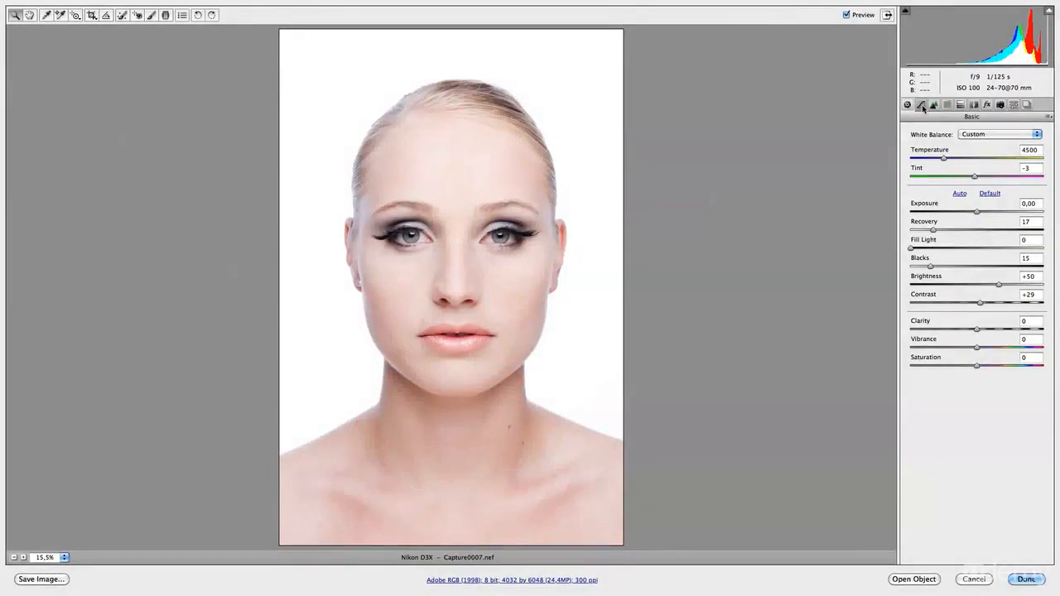
- Look at the tone curve settings, open the photo in Photoshop as a smart object and switch to full-screen view
left_click(922, 105)
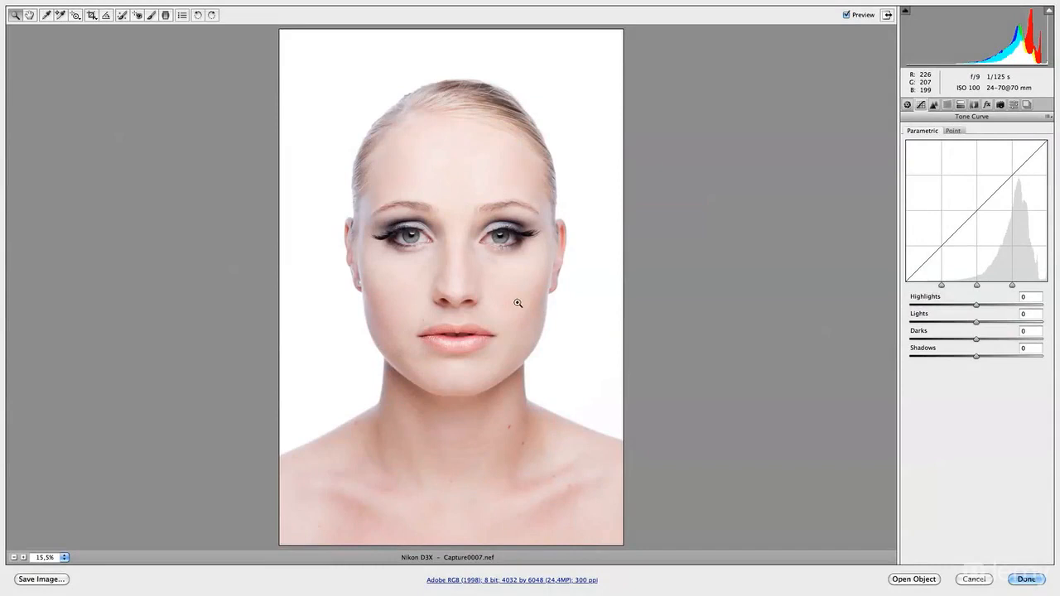
left_click(907, 105)
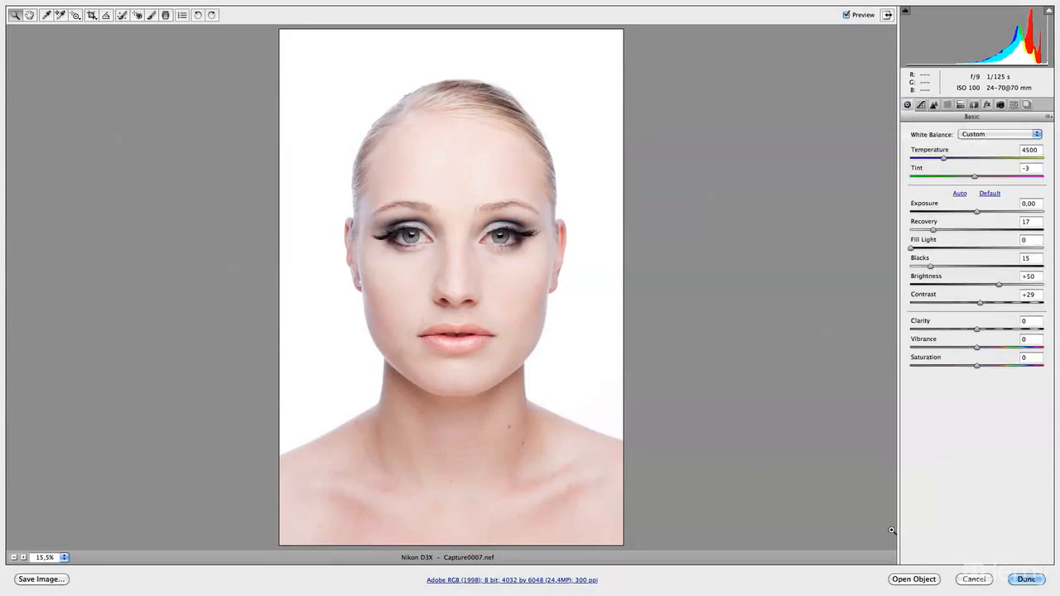
left_click(906, 580)
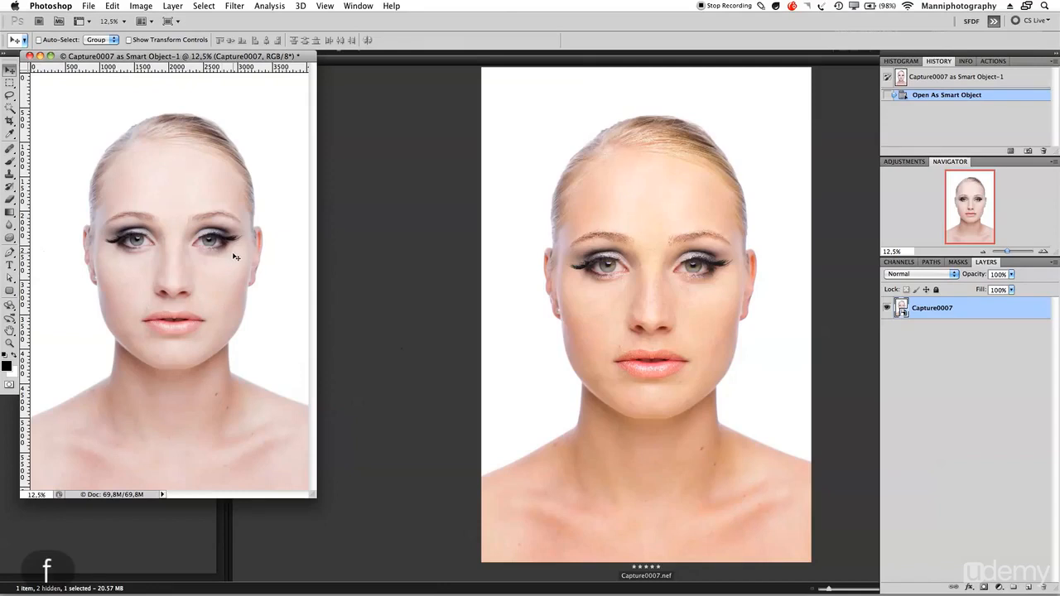
key("f")
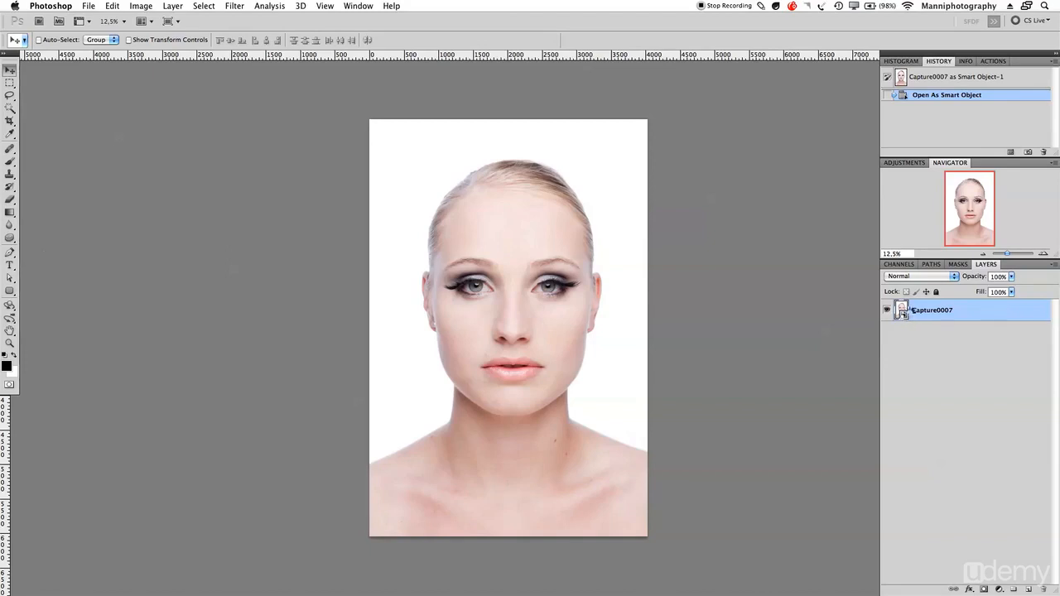
- Open the smart object's raw settings from its layer and apply a Recovery of 98
double_click(901, 312)
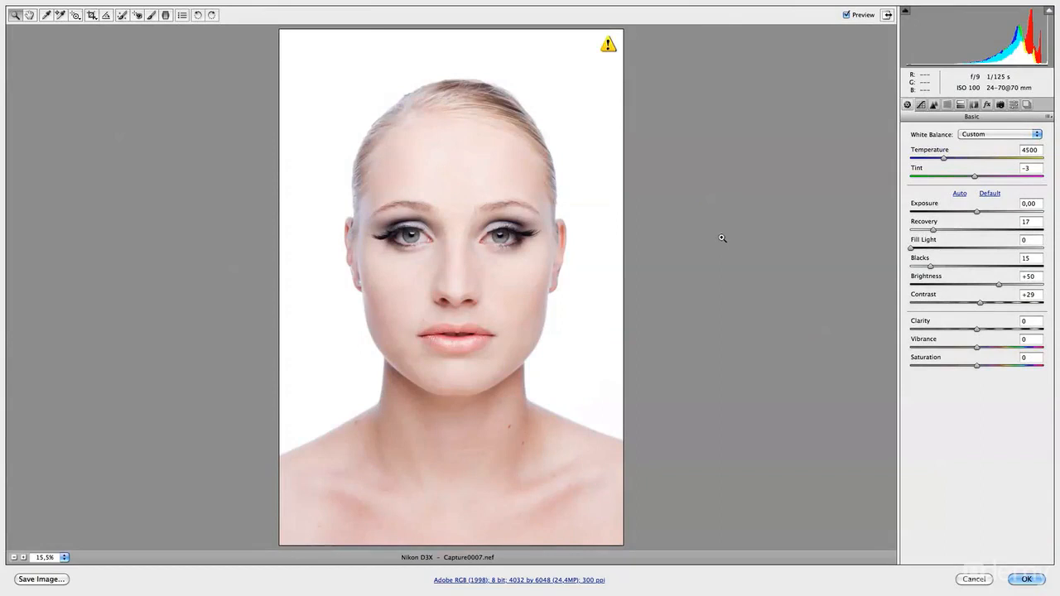
left_click(966, 231)
left_click_drag(966, 230, 1040, 231)
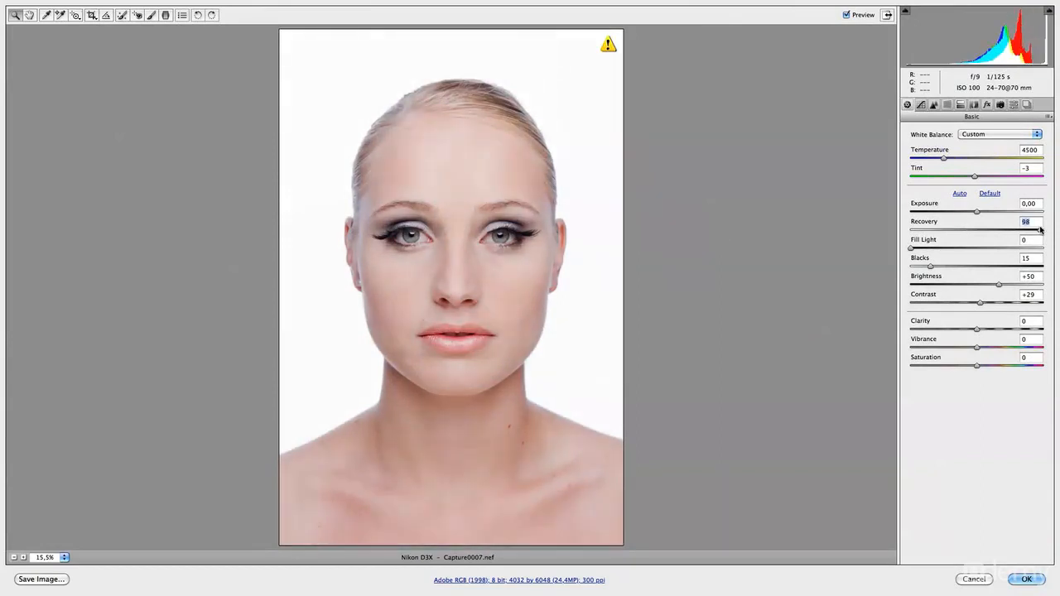
left_click(1017, 581)
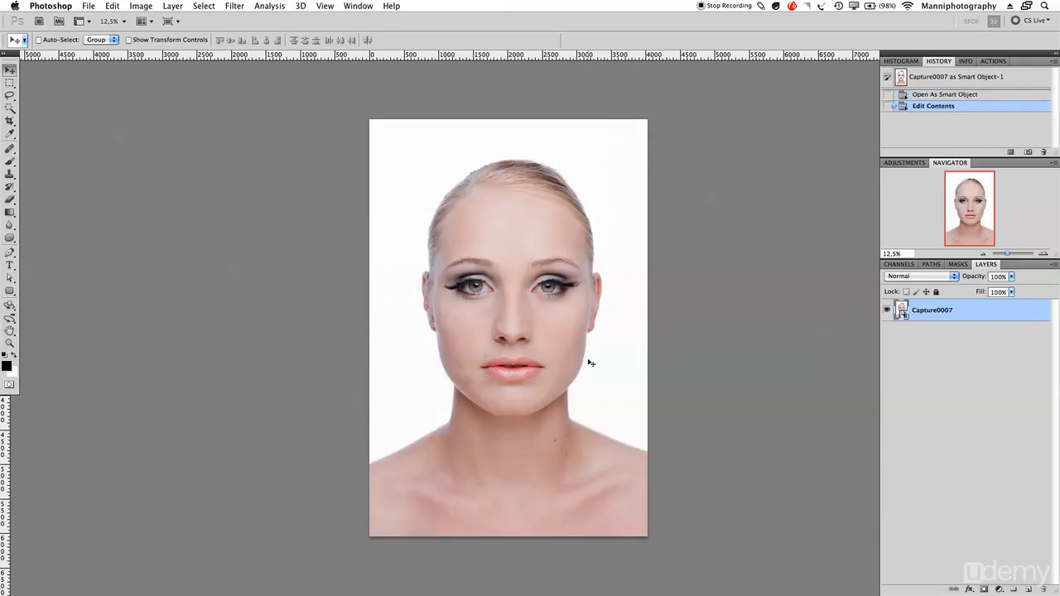
- Edit the Capture0007 smart object's raw settings again and apply a Recovery of 27
double_click(906, 315)
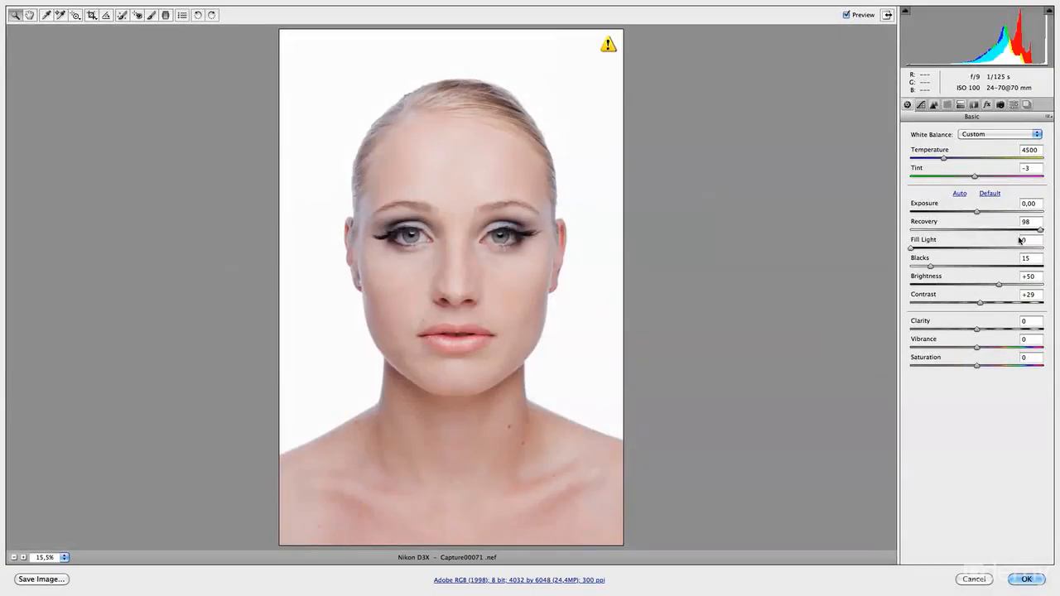
left_click_drag(1040, 230, 946, 230)
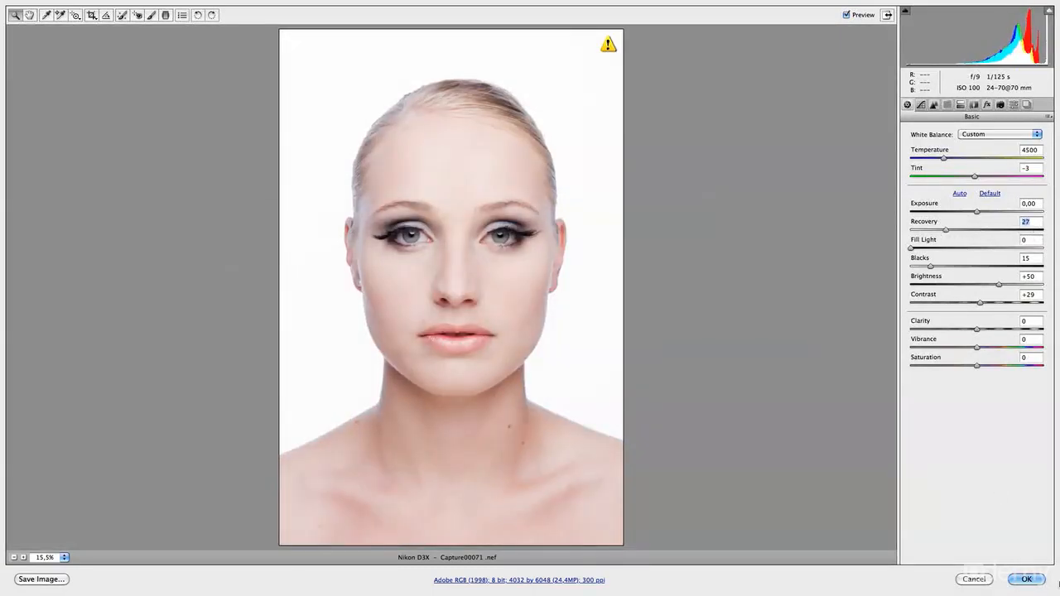
left_click(1032, 582)
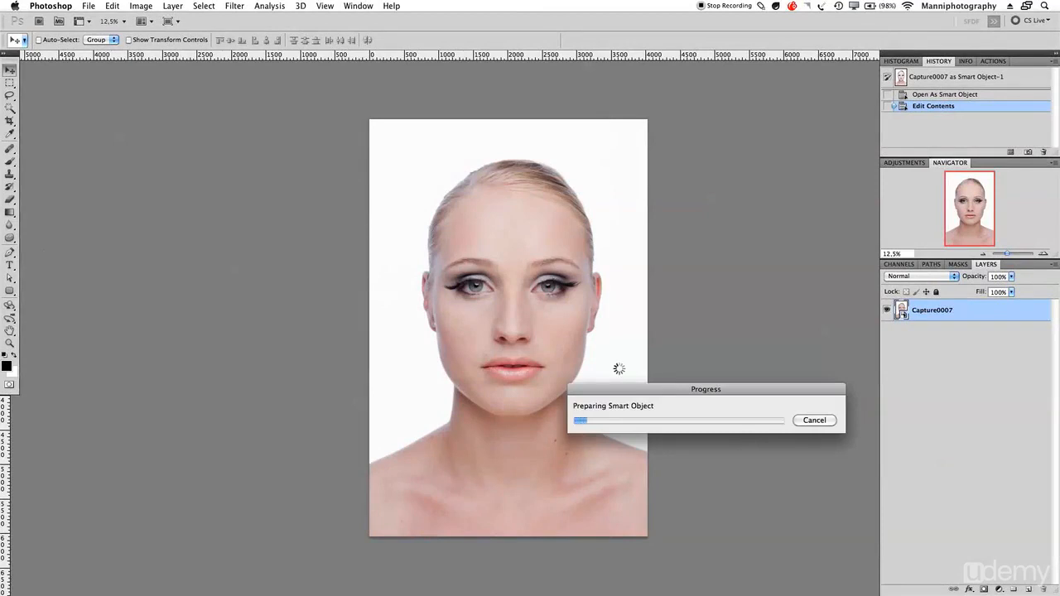